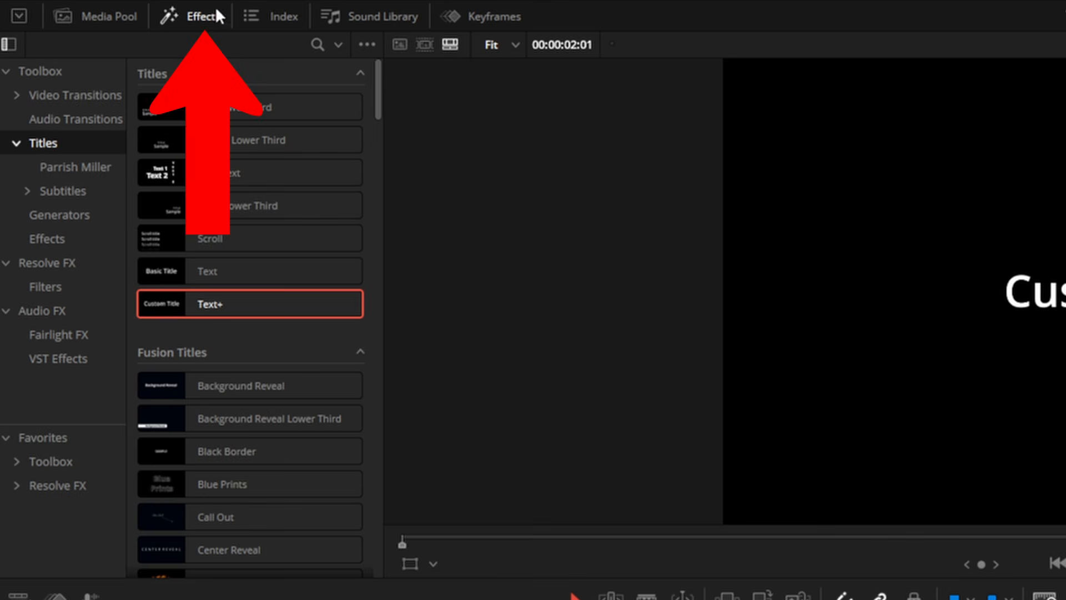
Step: Open the effects library and look over its Titles and Fusion Titles
{"action": "left_click", "coordinate": [203, 20]}
{"action": "left_click", "coordinate": [203, 20]}
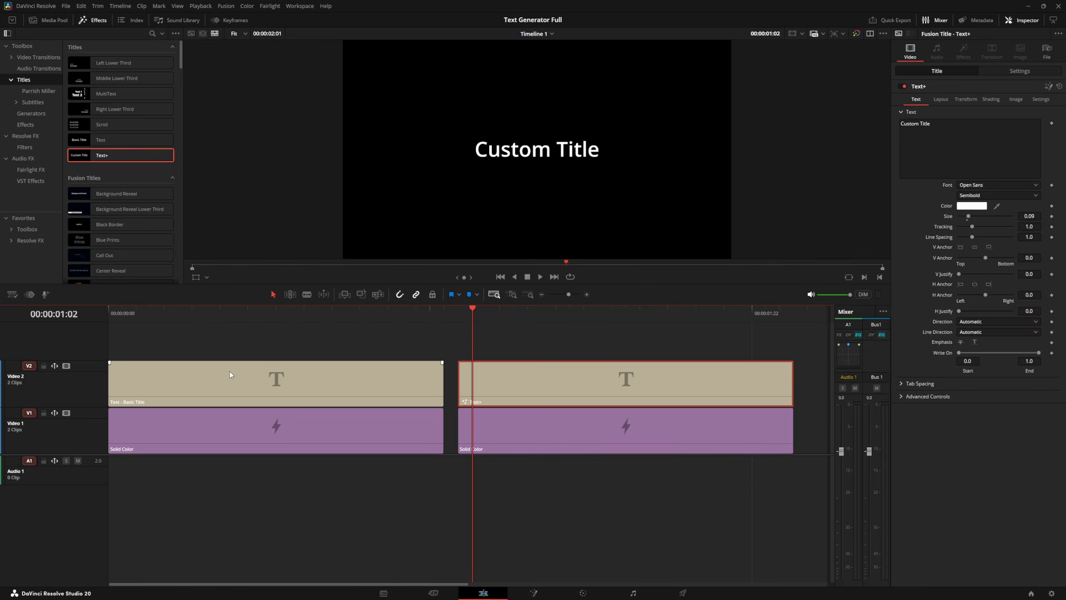
{"action": "left_click", "coordinate": [229, 370]}
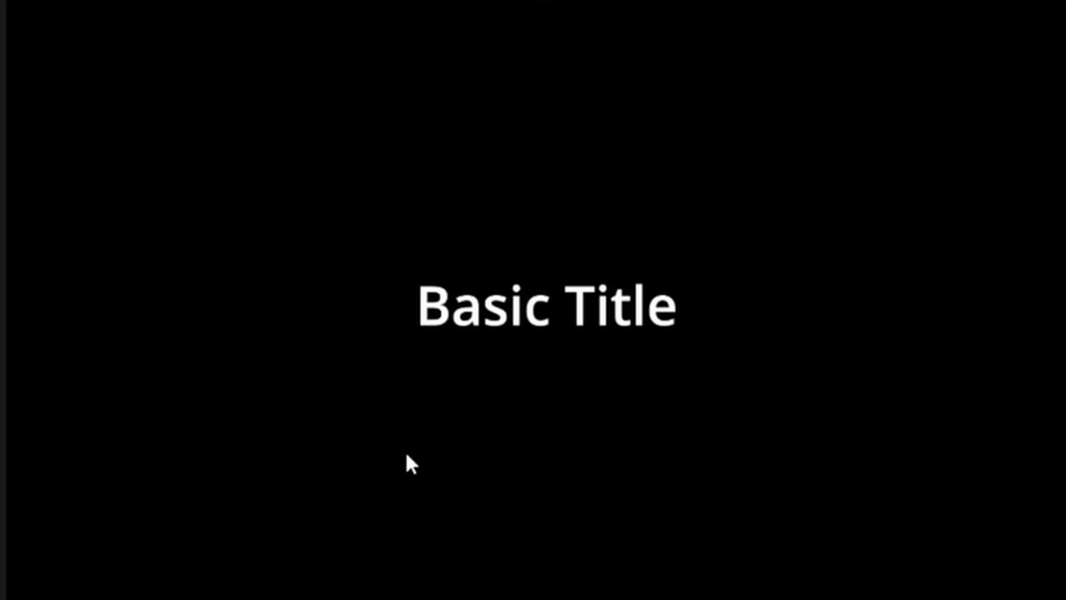
Step: Move, enlarge and slightly rotate the Basic Title in the viewer to about X 1071, Y 474, zoom 2.063 and angle -0.2
{"action": "left_click", "coordinate": [515, 150]}
{"action": "left_click_drag", "start_coordinate": [529, 302], "coordinate": [594, 340]}
{"action": "left_click_drag", "start_coordinate": [608, 285], "coordinate": [669, 378]}
{"action": "left_click_drag", "start_coordinate": [711, 429], "coordinate": [822, 522]}
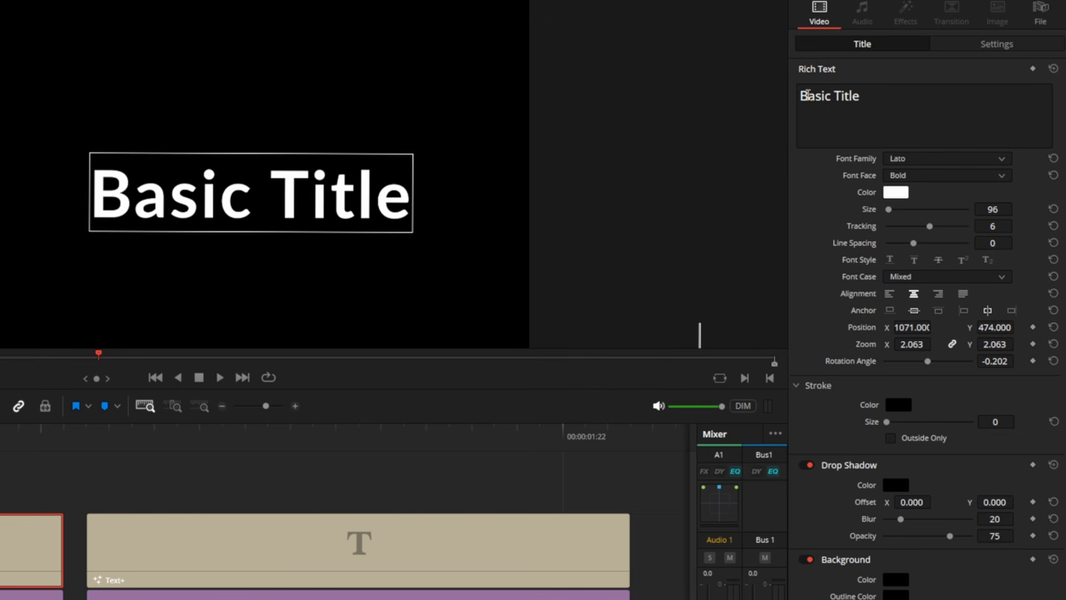
Step: Enlarge only the letter B of the Basic Title text to size 103 and colour it bright green
{"action": "left_click", "coordinate": [807, 95]}
{"action": "left_click", "coordinate": [940, 177]}
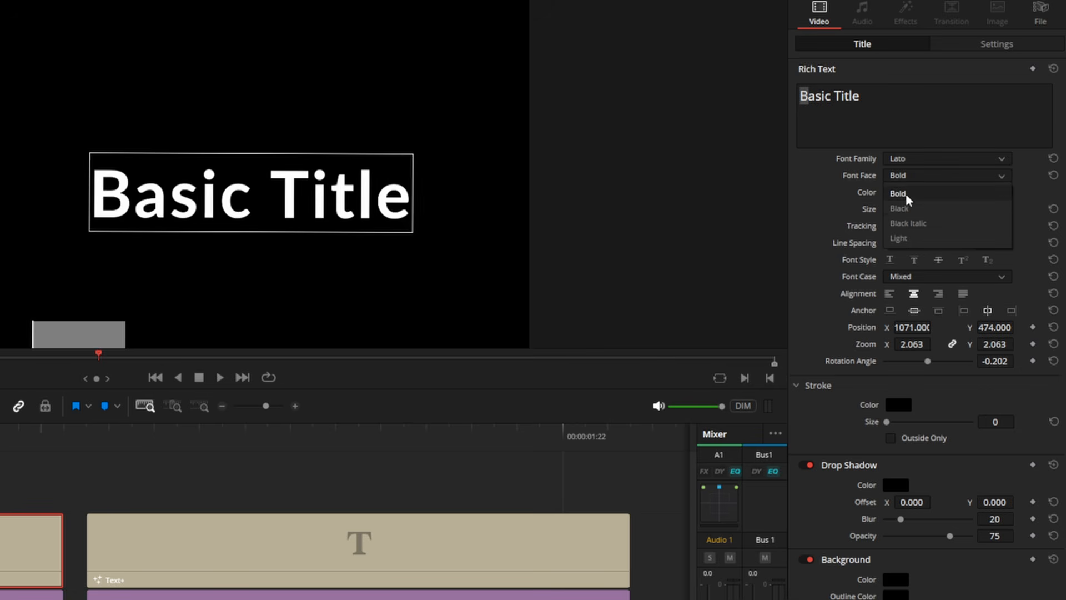
{"action": "left_click", "coordinate": [903, 161]}
{"action": "left_click_drag", "start_coordinate": [890, 209], "coordinate": [888, 210]}
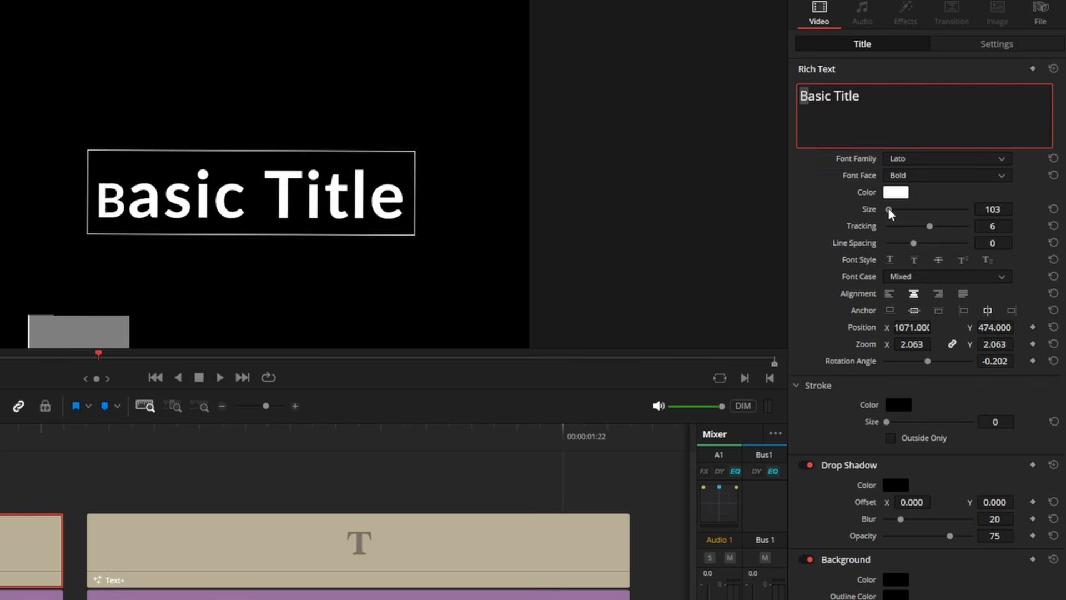
{"action": "left_click", "coordinate": [895, 192]}
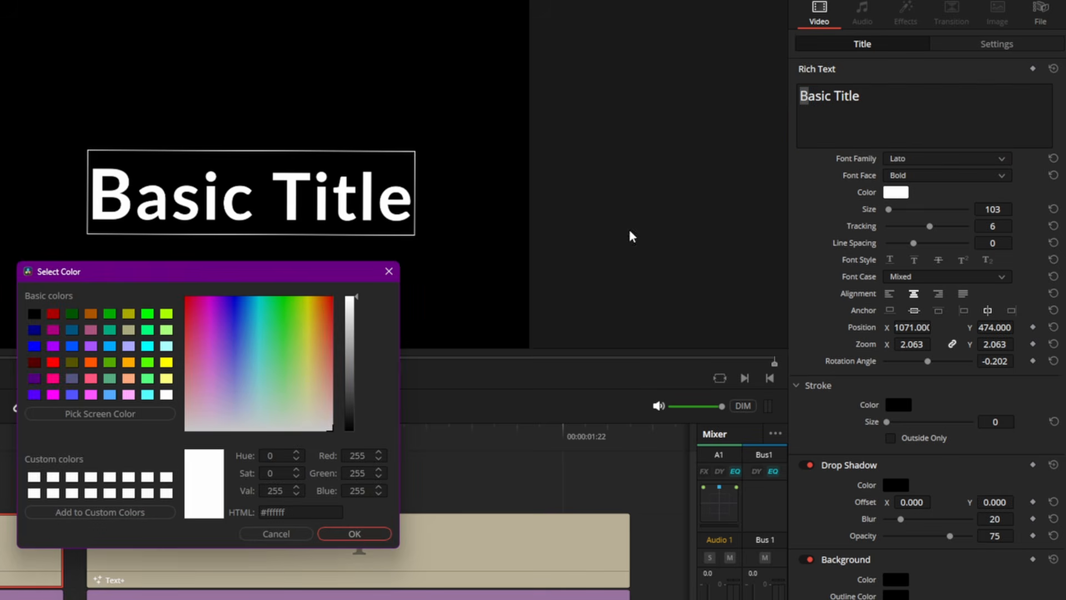
{"action": "left_click", "coordinate": [278, 304]}
{"action": "left_click", "coordinate": [355, 534]}
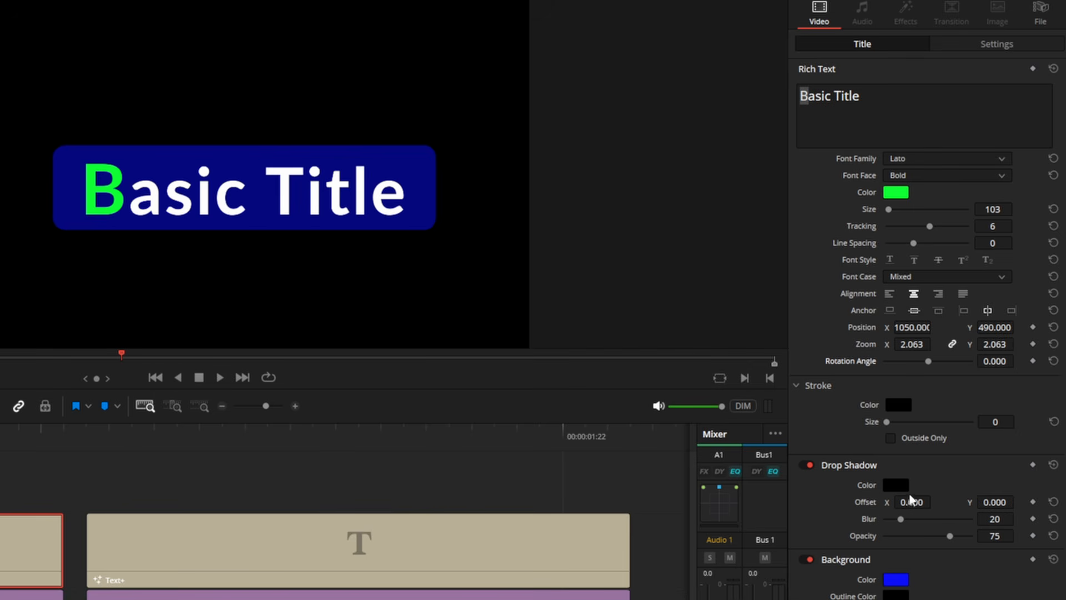
Step: Set the Basic Title's X position to 1026 and its zoom to 2.183
{"action": "left_click_drag", "start_coordinate": [927, 322], "coordinate": [916, 343]}
{"action": "double_click", "coordinate": [865, 362]}
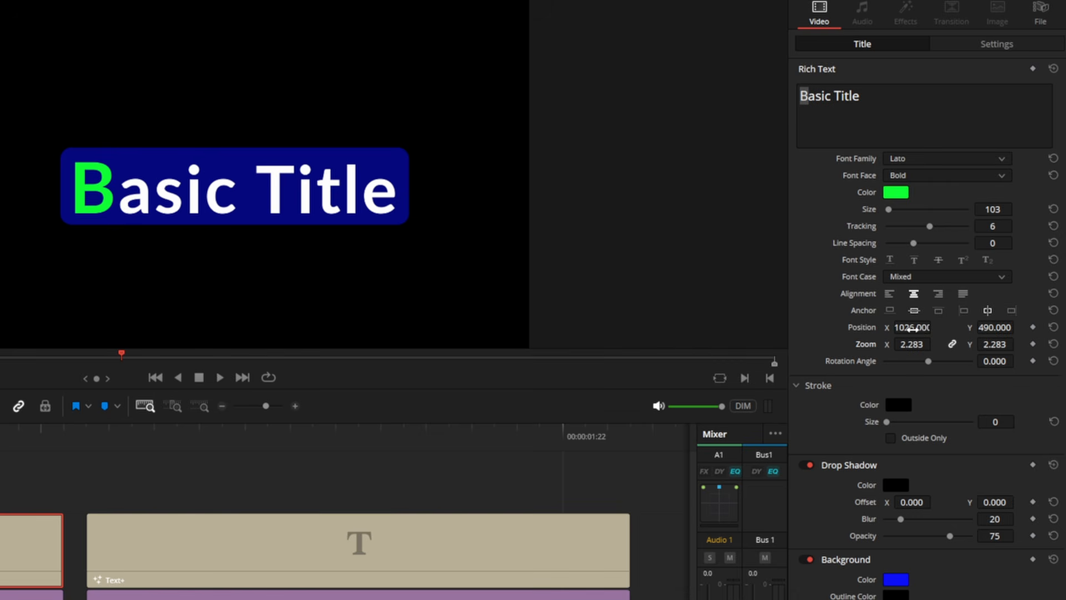
{"action": "mouse_move", "coordinate": [913, 343]}
{"action": "left_mouse_down"}
{"action": "mouse_move", "coordinate": [935, 344]}
{"action": "mouse_move", "coordinate": [878, 343]}
{"action": "mouse_move", "coordinate": [904, 344]}
{"action": "left_mouse_up"}
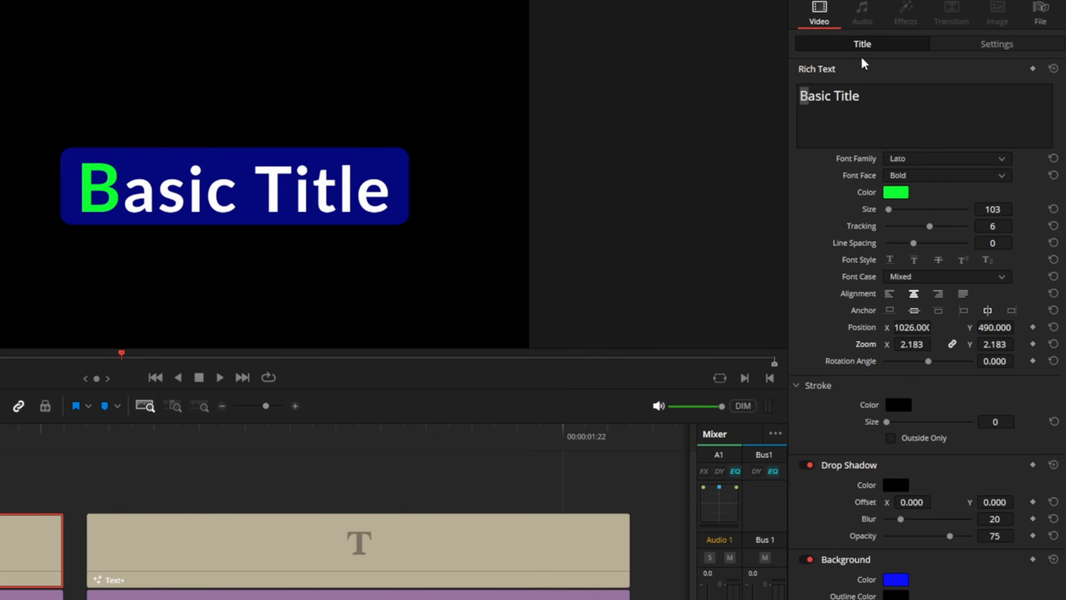
Step: In the title's clip Transform settings, try a zoom of 6.500, reset the zoom to default and adjust the pitch
{"action": "left_click", "coordinate": [987, 51]}
{"action": "mouse_move", "coordinate": [911, 89]}
{"action": "left_mouse_down"}
{"action": "mouse_move", "coordinate": [943, 89]}
{"action": "mouse_move", "coordinate": [906, 89]}
{"action": "left_mouse_up"}
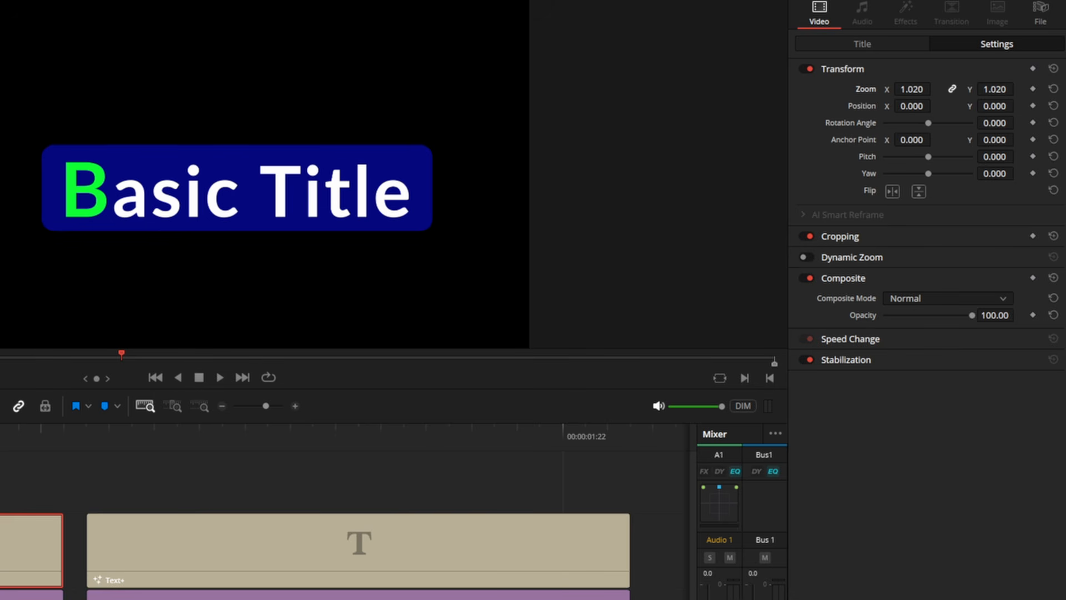
{"action": "left_click_drag", "start_coordinate": [912, 89], "coordinate": [939, 87]}
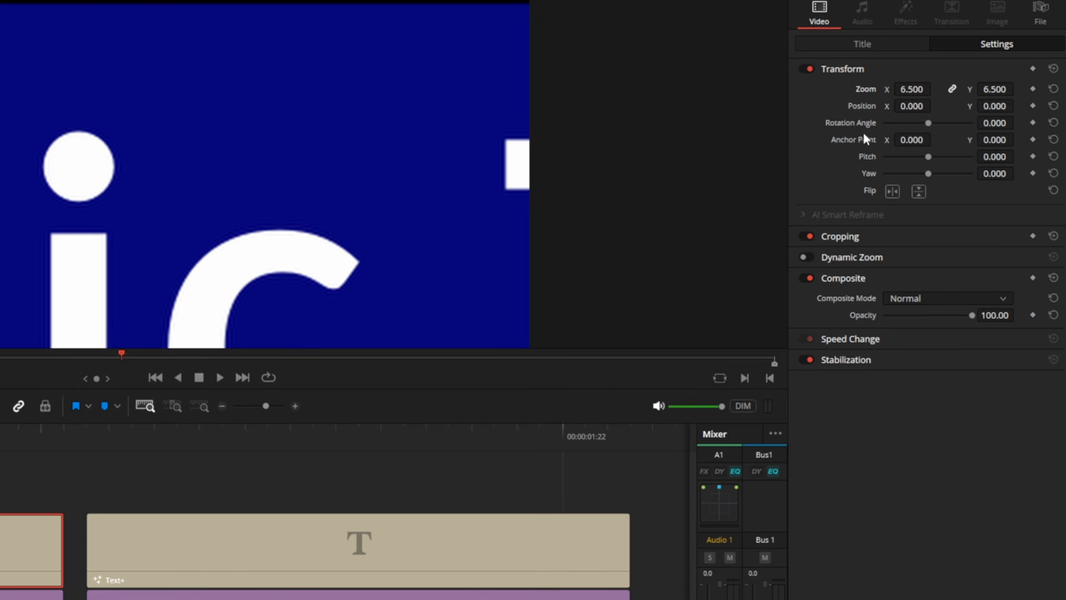
{"action": "double_click", "coordinate": [866, 90]}
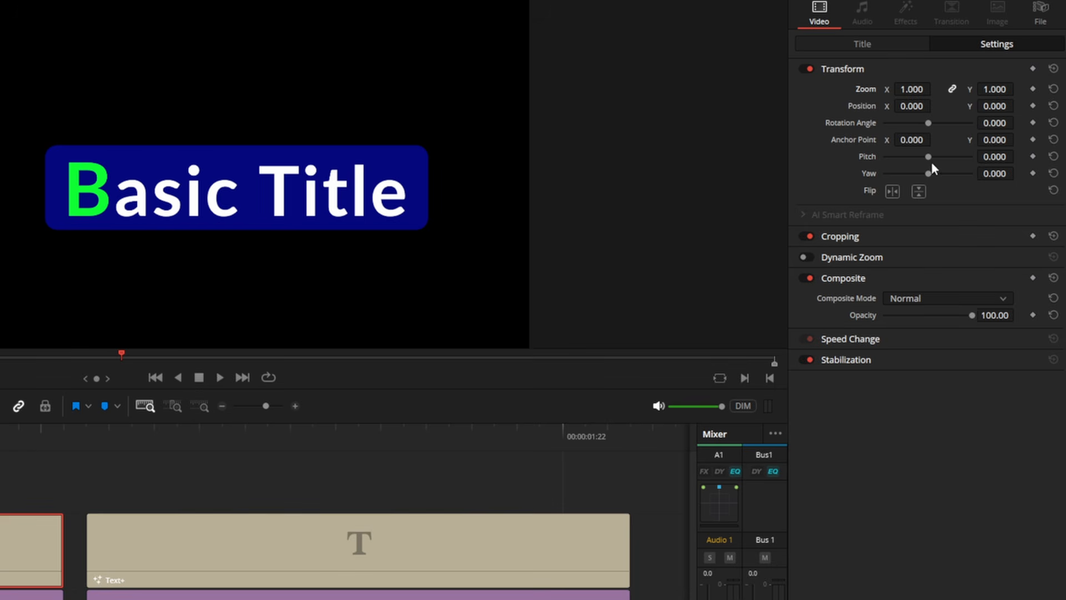
{"action": "left_click_drag", "start_coordinate": [931, 155], "coordinate": [913, 185]}
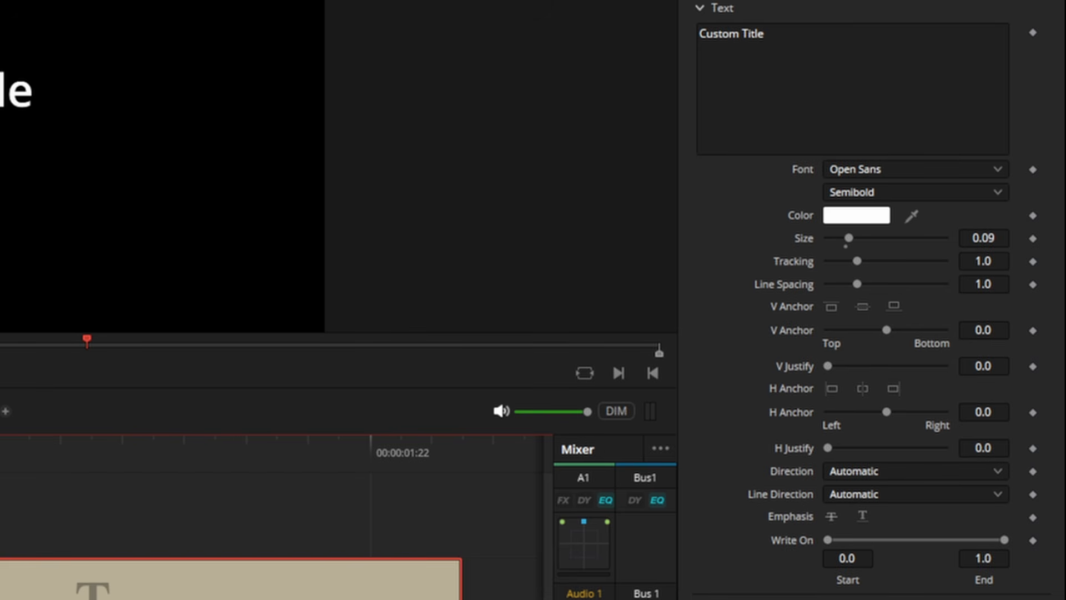
{"action": "left_click", "coordinate": [870, 168]}
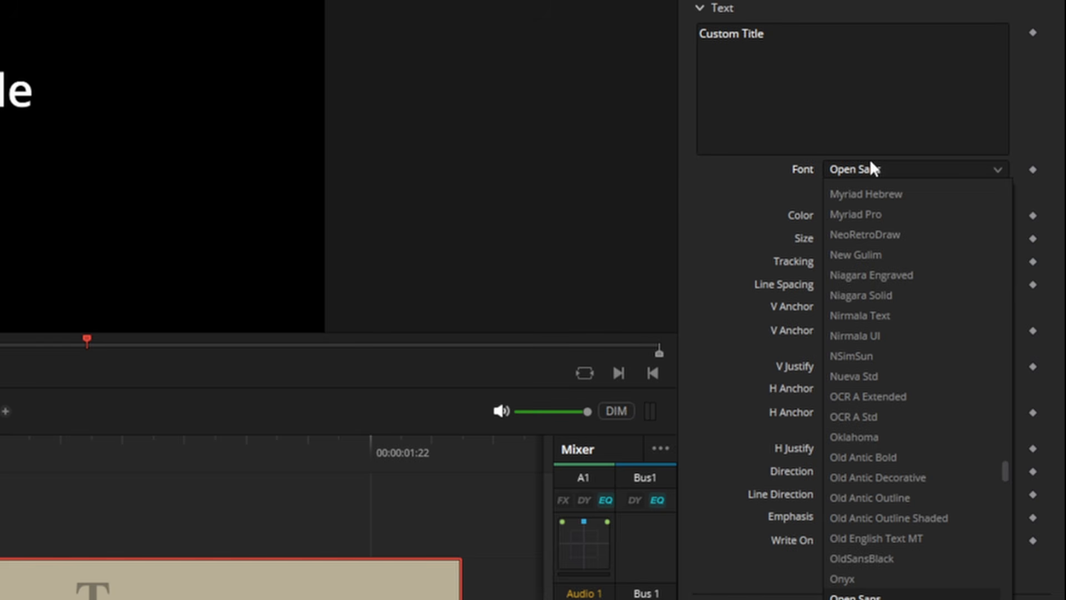
{"action": "left_click", "coordinate": [703, 185]}
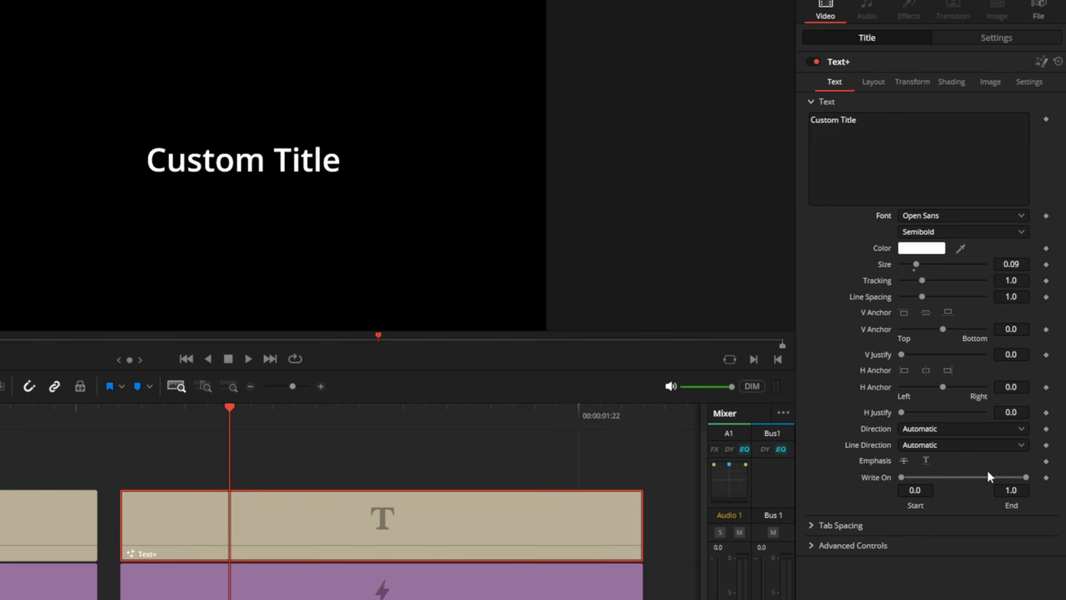
{"action": "key", "text": "Right"}
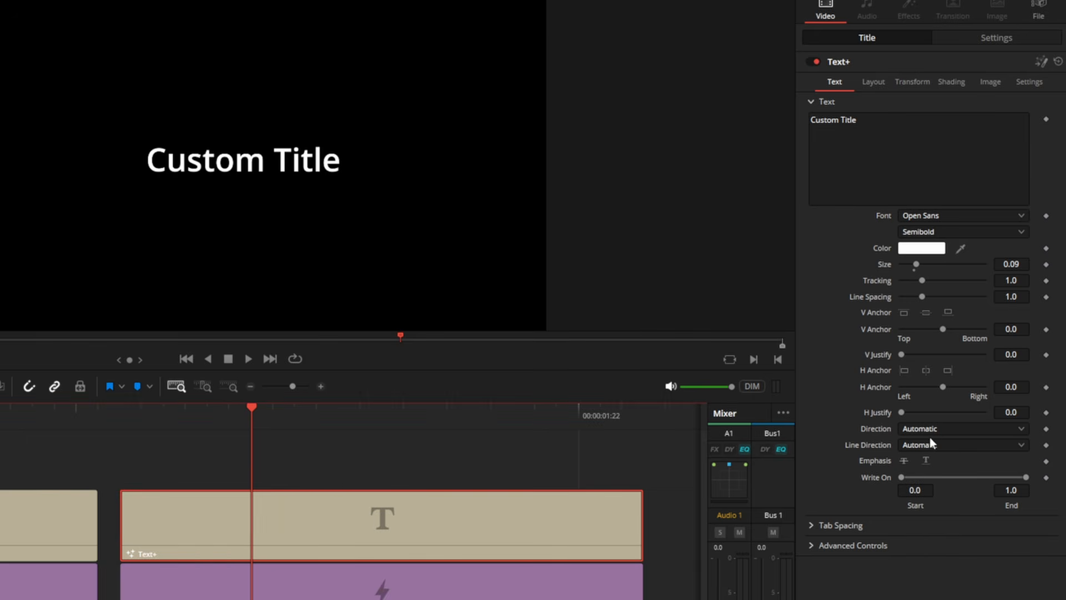
Step: Try the Horizontal, Vertical and Reversed Vertical directions on the Custom Title, return to Automatic, and test the Write On end
{"action": "left_click", "coordinate": [931, 431]}
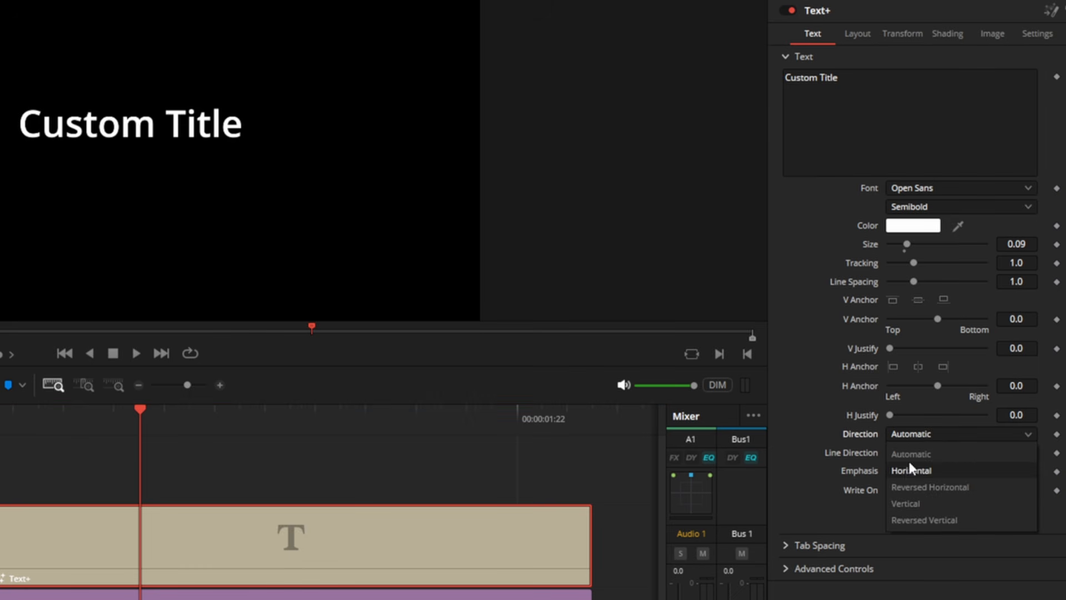
{"action": "left_click", "coordinate": [908, 470]}
{"action": "left_click", "coordinate": [915, 433]}
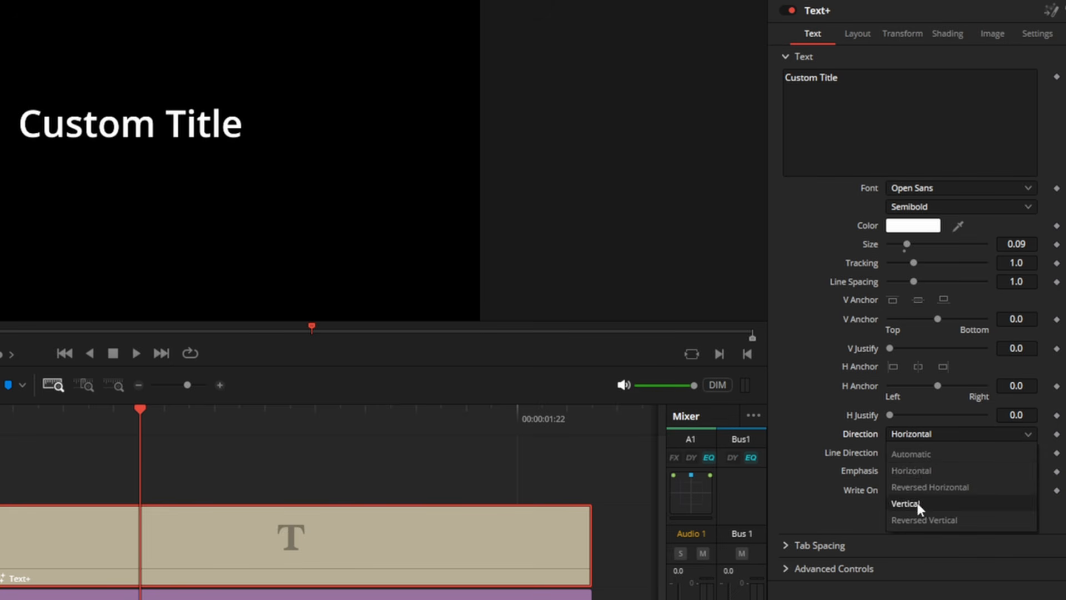
{"action": "left_click", "coordinate": [915, 502]}
{"action": "left_click", "coordinate": [927, 433]}
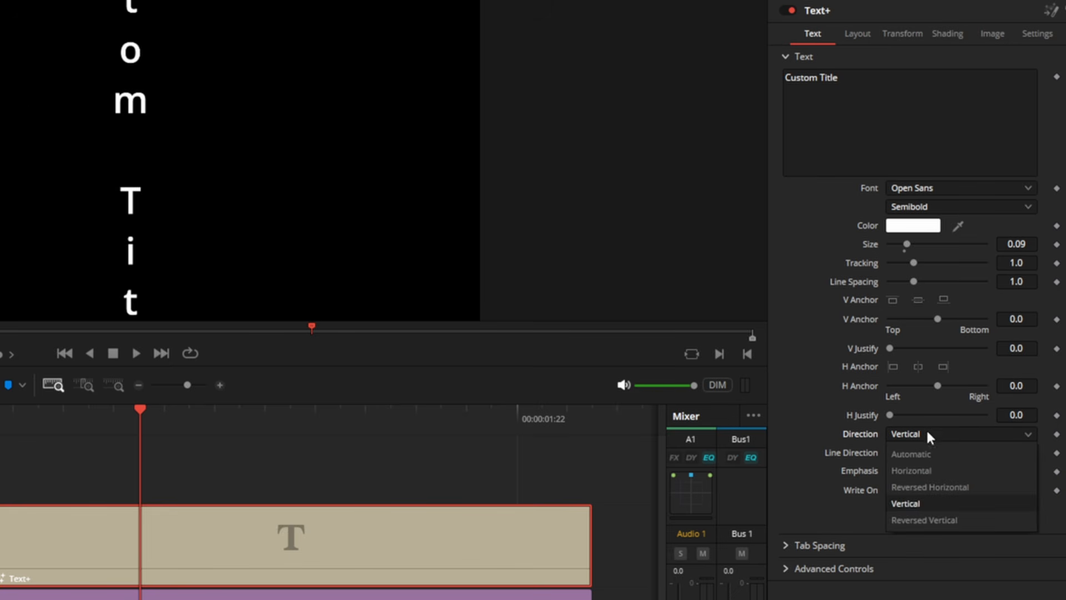
{"action": "left_click", "coordinate": [921, 519]}
{"action": "left_click", "coordinate": [921, 434]}
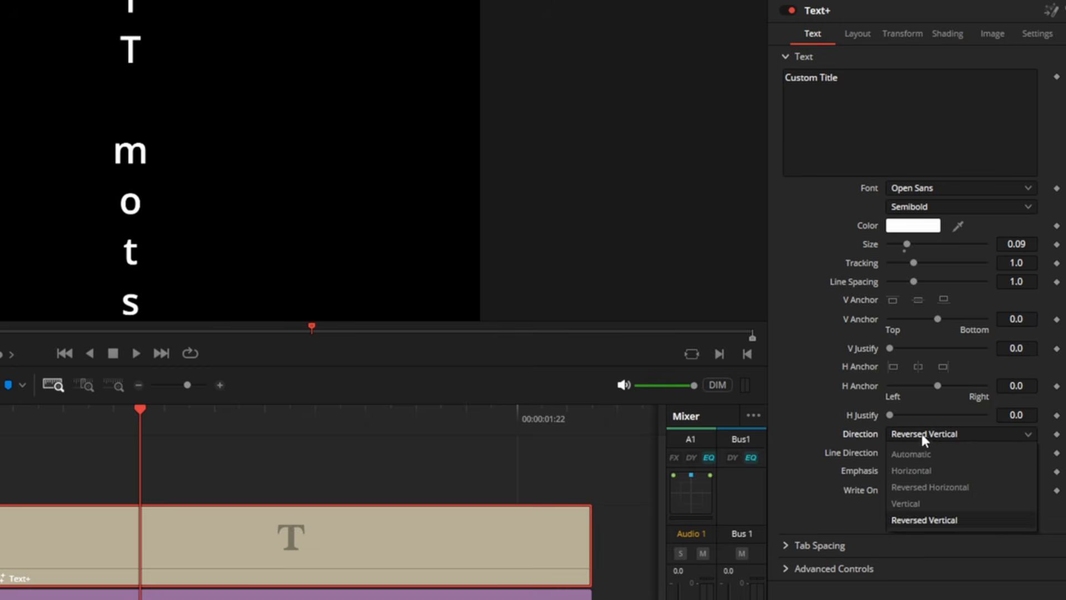
{"action": "left_click", "coordinate": [919, 452]}
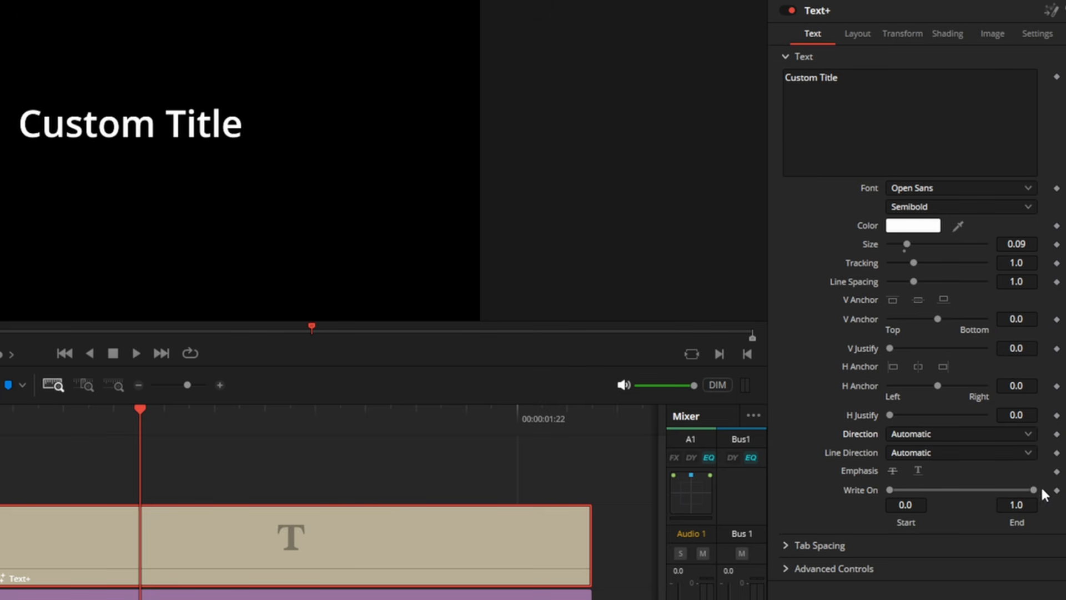
{"action": "mouse_move", "coordinate": [1033, 489]}
{"action": "left_mouse_down"}
{"action": "mouse_move", "coordinate": [904, 505]}
{"action": "mouse_move", "coordinate": [1034, 486]}
{"action": "mouse_move", "coordinate": [917, 492]}
{"action": "mouse_move", "coordinate": [1039, 492]}
{"action": "left_mouse_up"}
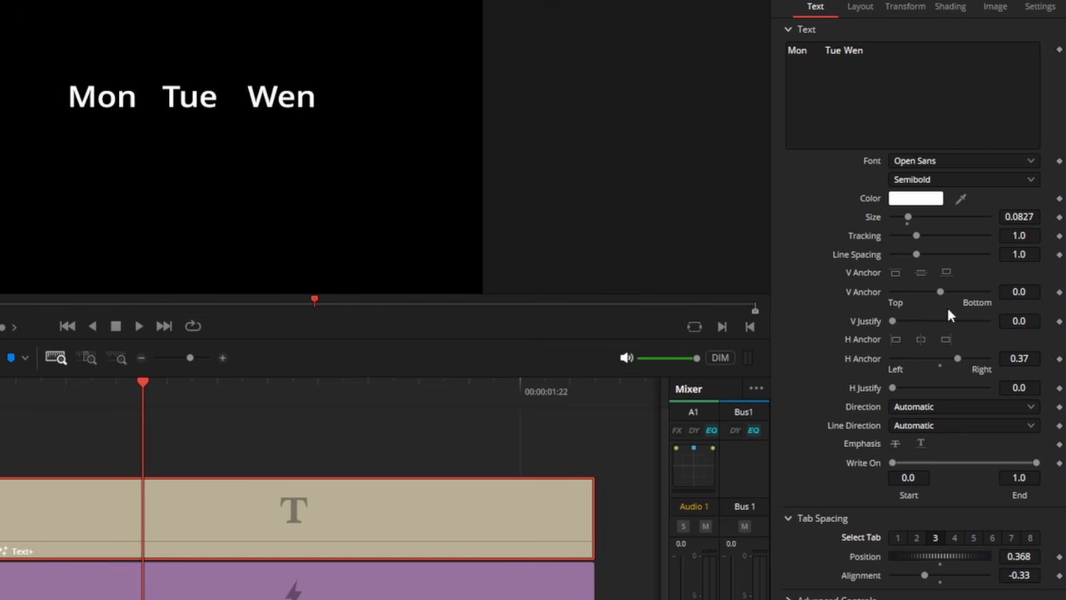
Step: Add a tab followed by "Thur" after "Wen" in the Text+ title's text
{"action": "left_click", "coordinate": [888, 49]}
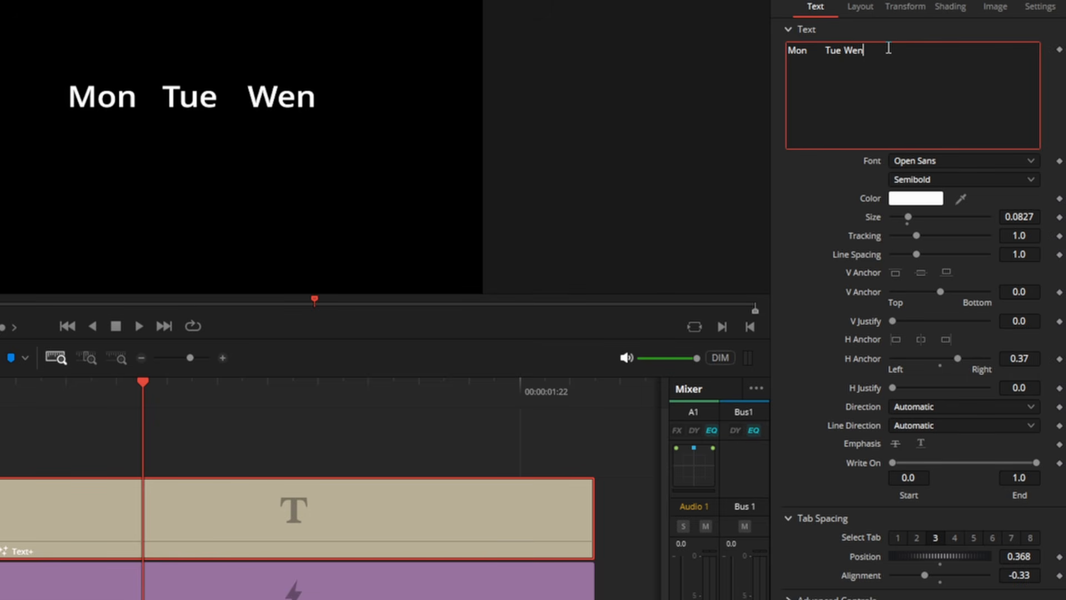
{"action": "type", "text": "Wen\tThur"}
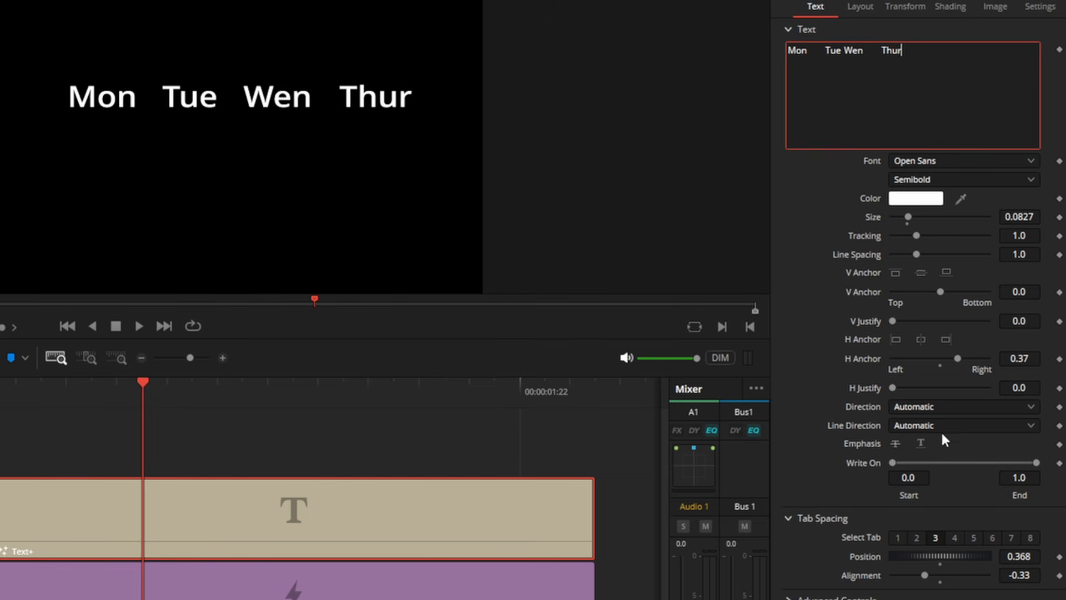
Step: Adjust the title's tab spacing: tab 3 to position 0.354, tab 2 farther right, and tab 1 to position 0.14
{"action": "left_click_drag", "start_coordinate": [933, 550], "coordinate": [920, 541]}
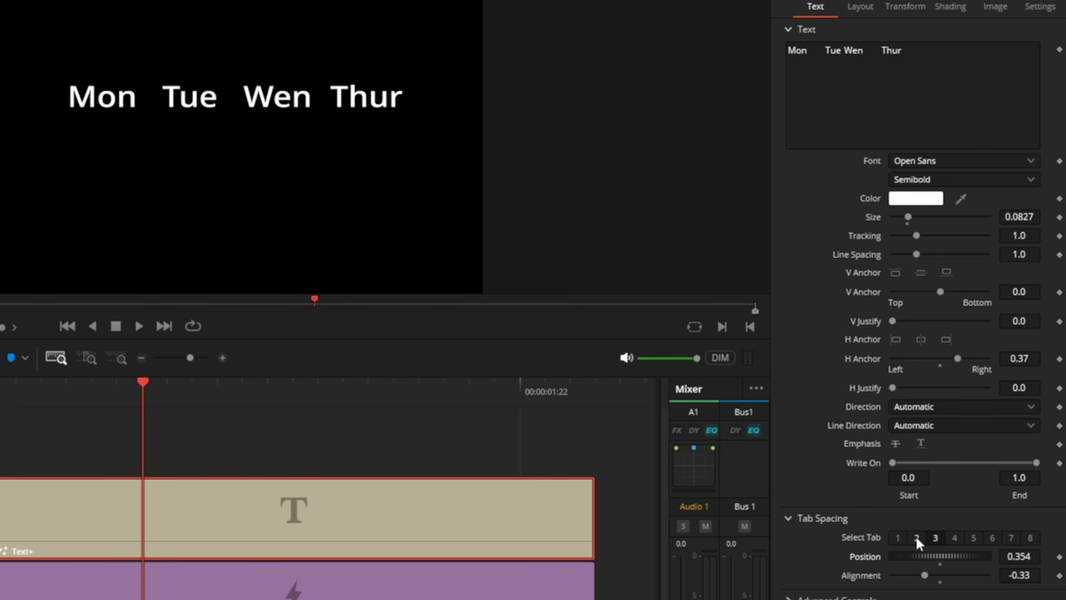
{"action": "left_click", "coordinate": [916, 537]}
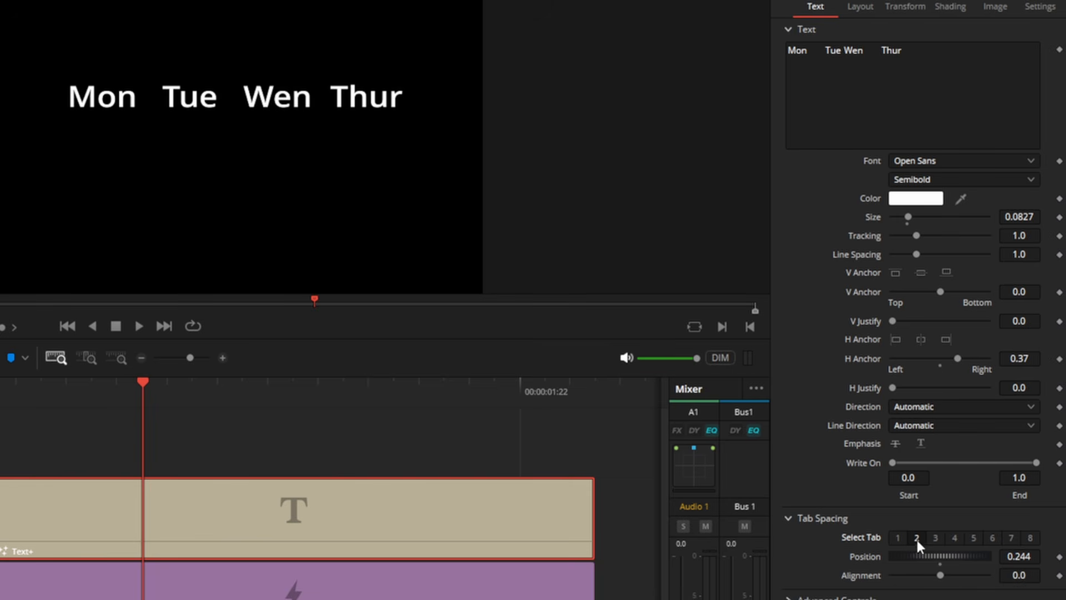
{"action": "left_click_drag", "start_coordinate": [947, 556], "coordinate": [924, 561]}
{"action": "left_click", "coordinate": [898, 537]}
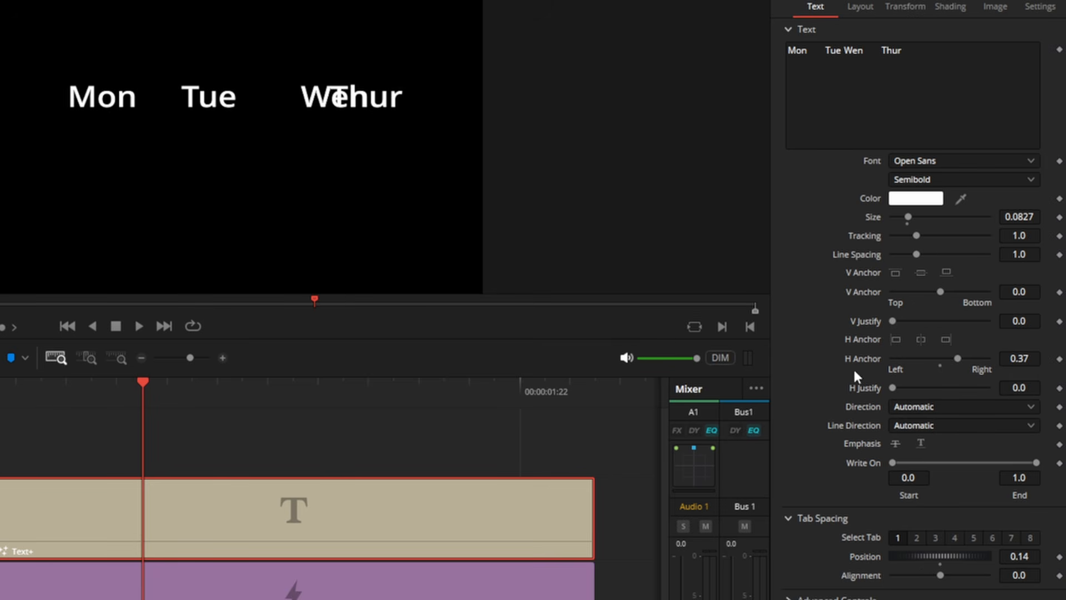
Step: Set the weekday title's horizontal anchor to 0.0 and shift its layout centre leftward along X
{"action": "mouse_move", "coordinate": [958, 356]}
{"action": "left_mouse_down"}
{"action": "mouse_move", "coordinate": [878, 352]}
{"action": "mouse_move", "coordinate": [991, 355]}
{"action": "mouse_move", "coordinate": [941, 354]}
{"action": "left_mouse_up"}
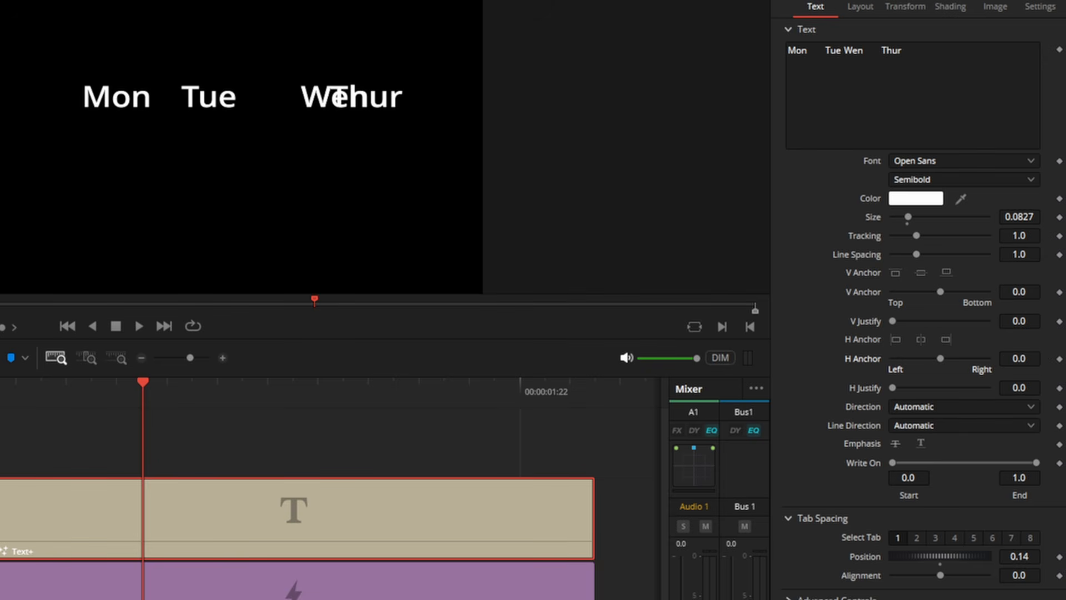
{"action": "left_click", "coordinate": [858, 6]}
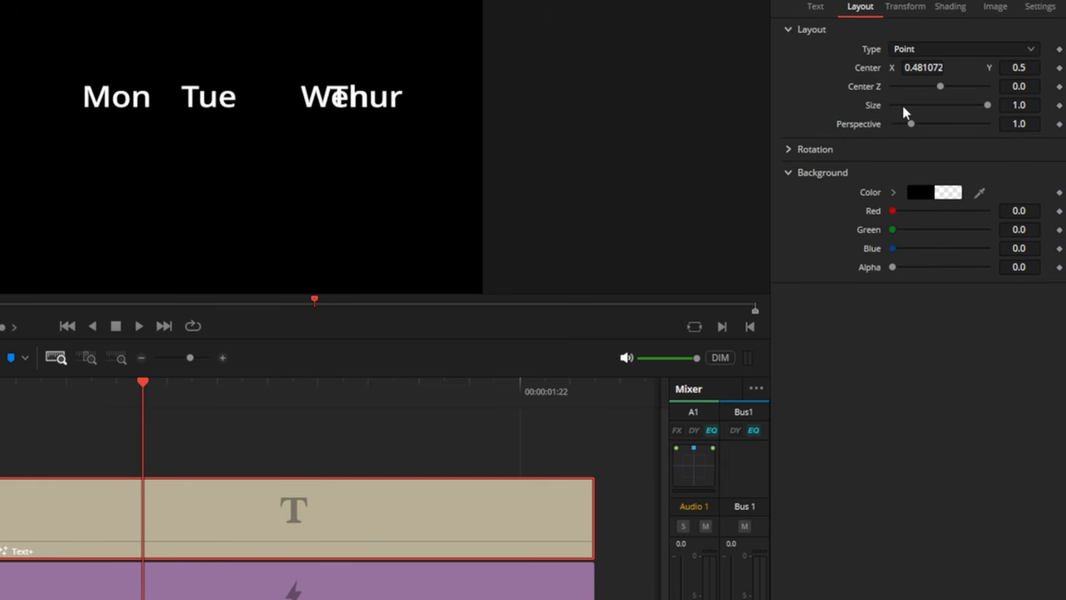
{"action": "left_click_drag", "start_coordinate": [940, 71], "coordinate": [810, 71]}
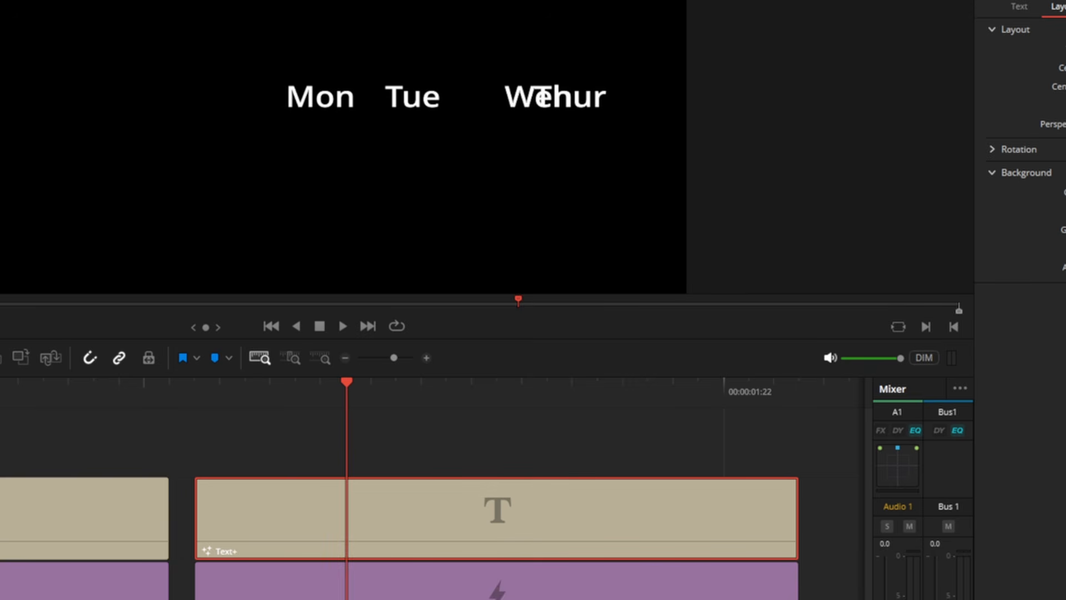
{"action": "left_click_drag", "start_coordinate": [1063, 67], "coordinate": [1049, 68]}
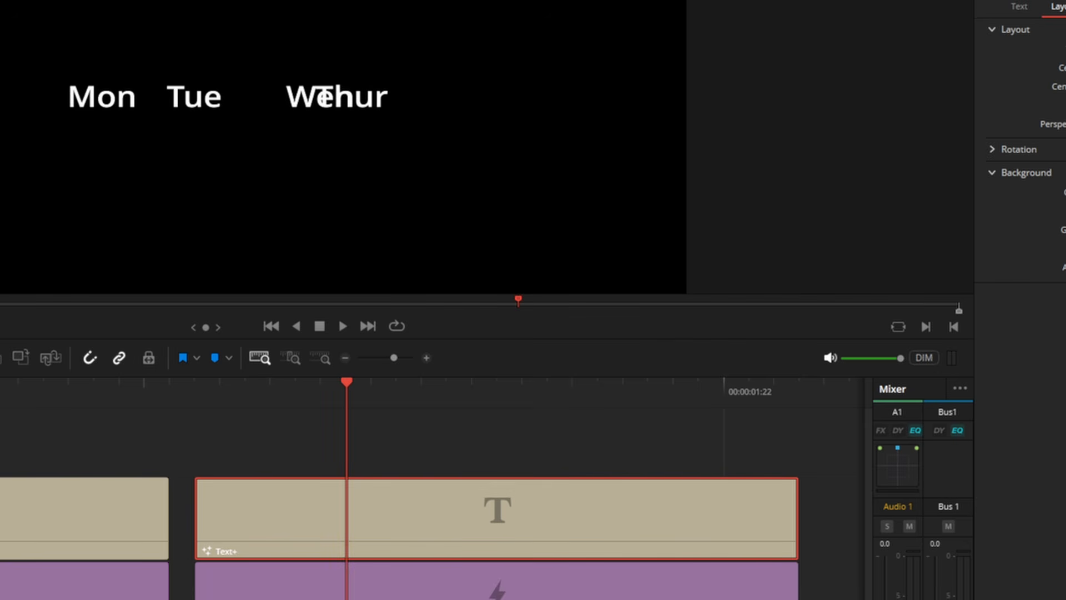
Step: Set tab 3 of the weekday title to position 0.492 with alignment -0.11
{"action": "left_click", "coordinate": [1018, 6]}
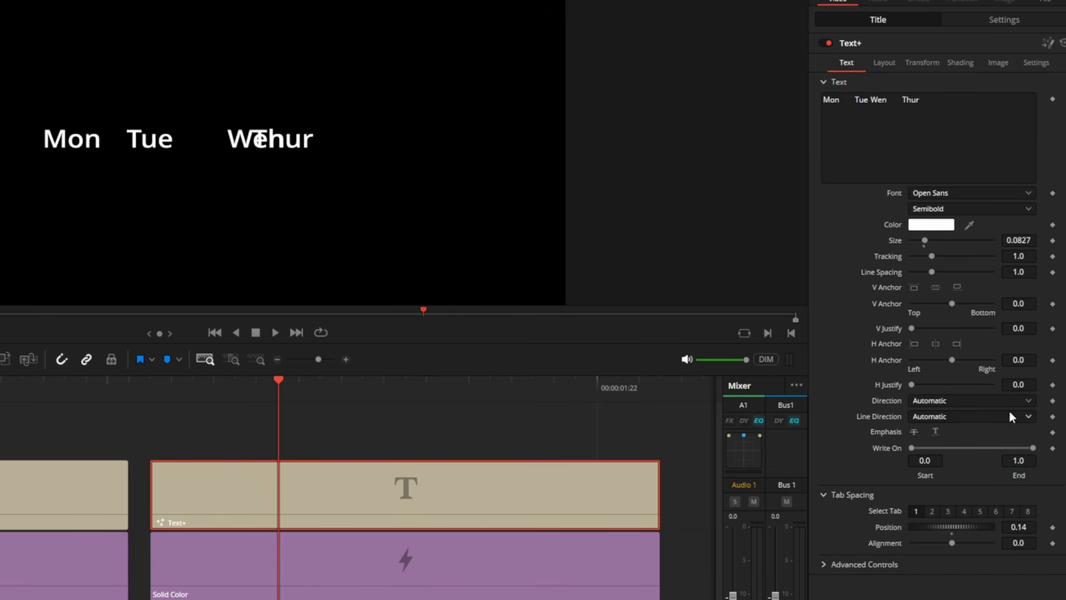
{"action": "left_click", "coordinate": [948, 510]}
{"action": "mouse_move", "coordinate": [946, 525]}
{"action": "left_mouse_down"}
{"action": "mouse_move", "coordinate": [987, 540]}
{"action": "mouse_move", "coordinate": [940, 543]}
{"action": "mouse_move", "coordinate": [991, 538]}
{"action": "mouse_move", "coordinate": [930, 537]}
{"action": "mouse_move", "coordinate": [951, 539]}
{"action": "left_mouse_up"}
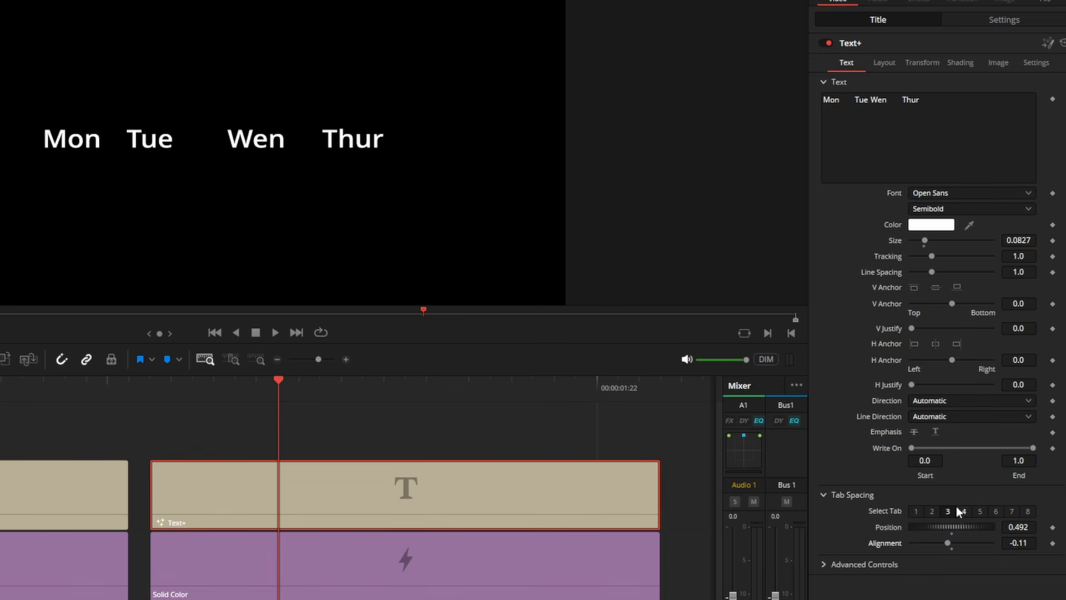
Step: Try Niagara Solid as the weekday title's font and settle on Forte
{"action": "left_click", "coordinate": [943, 192]}
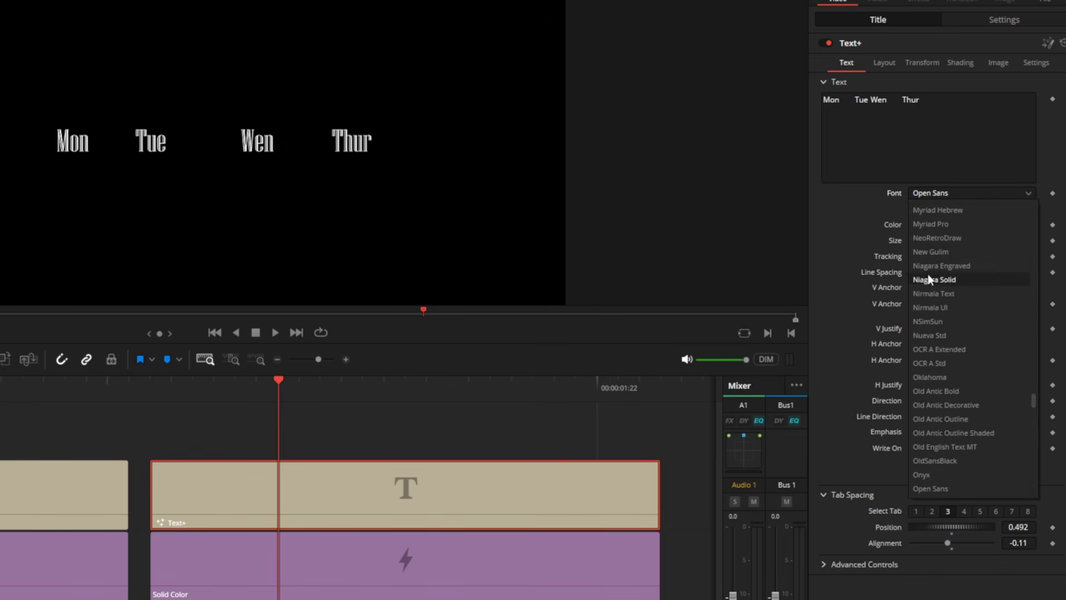
{"action": "left_click", "coordinate": [928, 278]}
{"action": "left_click", "coordinate": [940, 192]}
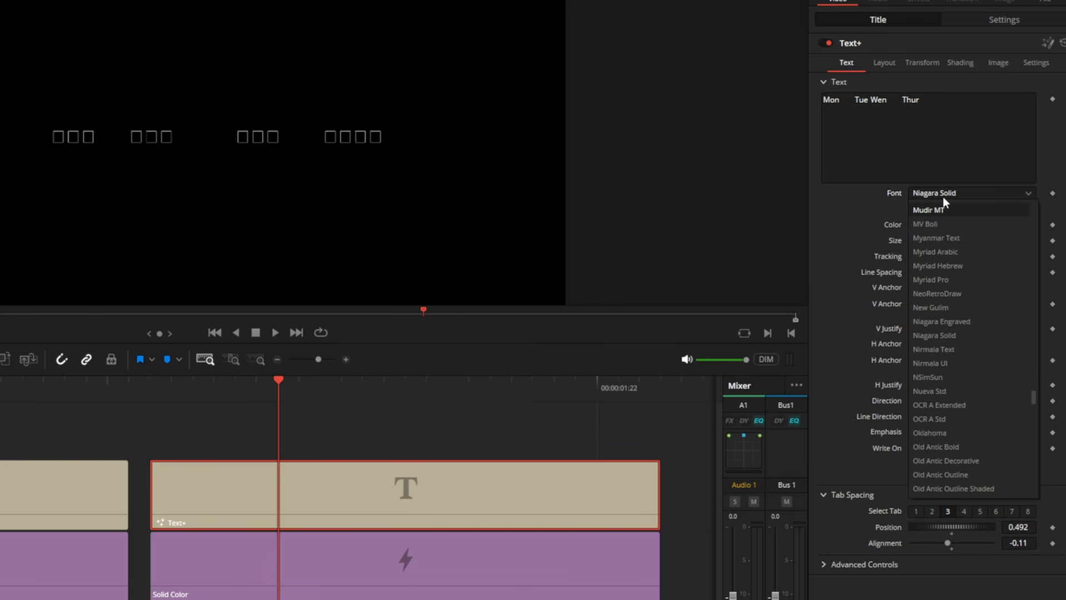
{"action": "scroll", "coordinate": [943, 196], "scroll_direction": "down", "scroll_amount": 3}
{"action": "left_click", "coordinate": [945, 191]}
{"action": "left_click", "coordinate": [944, 191]}
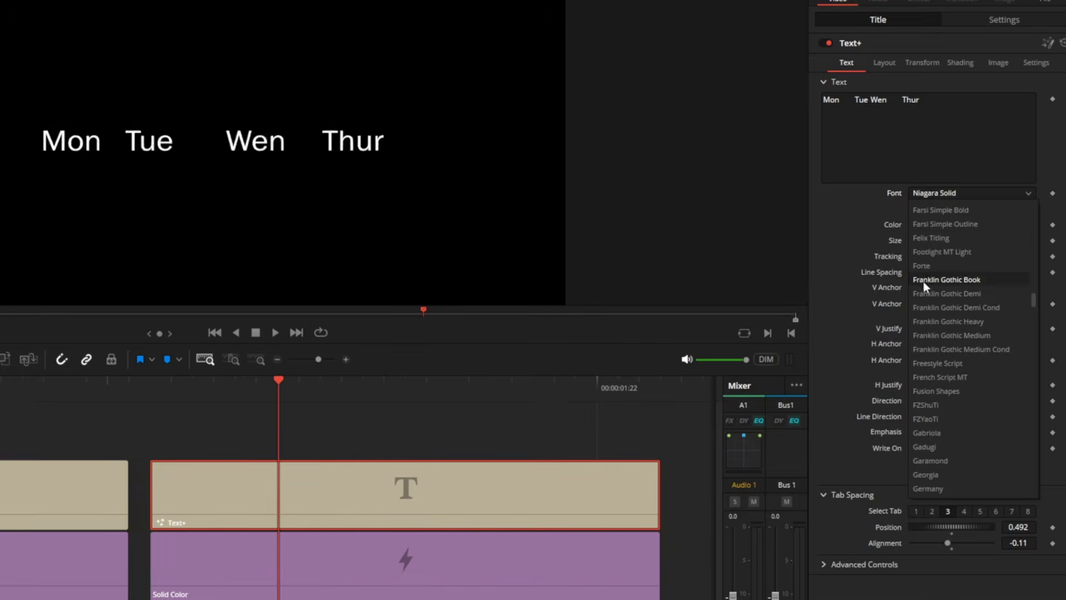
{"action": "left_click", "coordinate": [938, 265]}
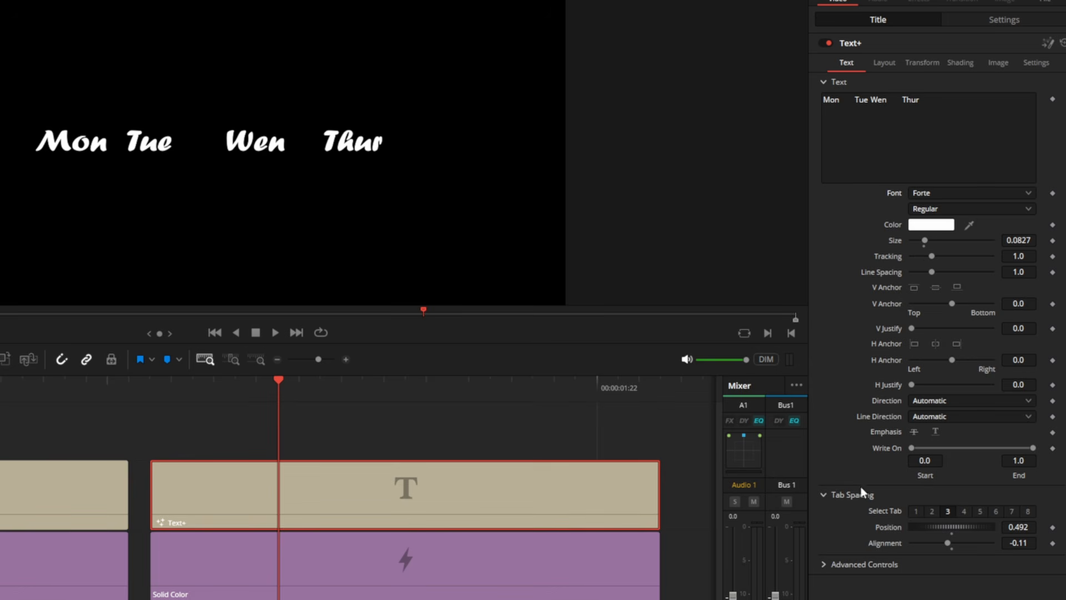
Step: Switch the viewer overlay to Fusion Overlay and move the weekday title up and to the left with its on-screen control
{"action": "left_click", "coordinate": [191, 272]}
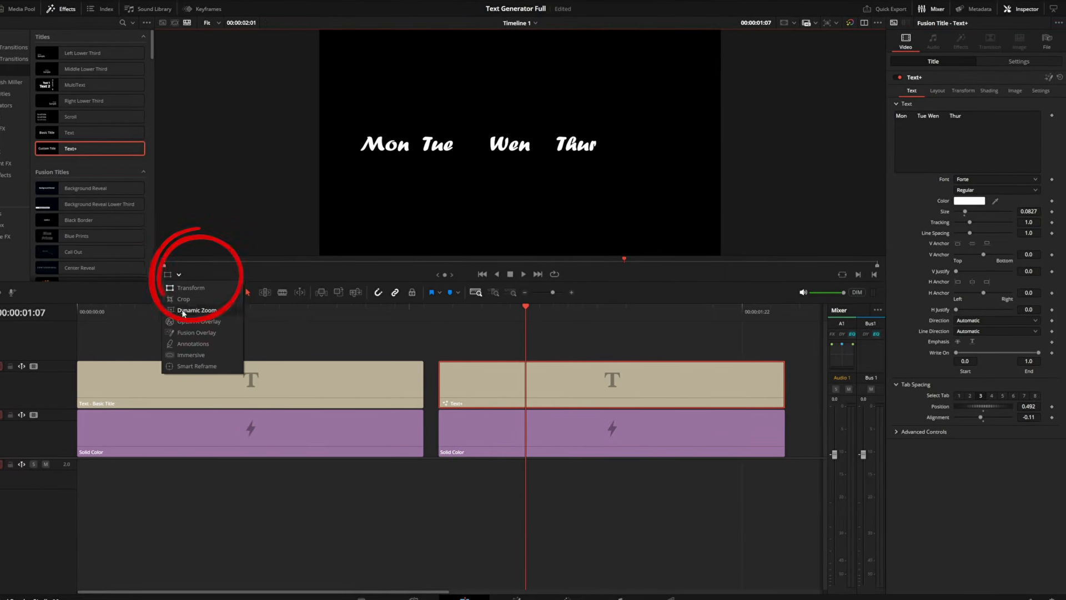
{"action": "left_click", "coordinate": [157, 332]}
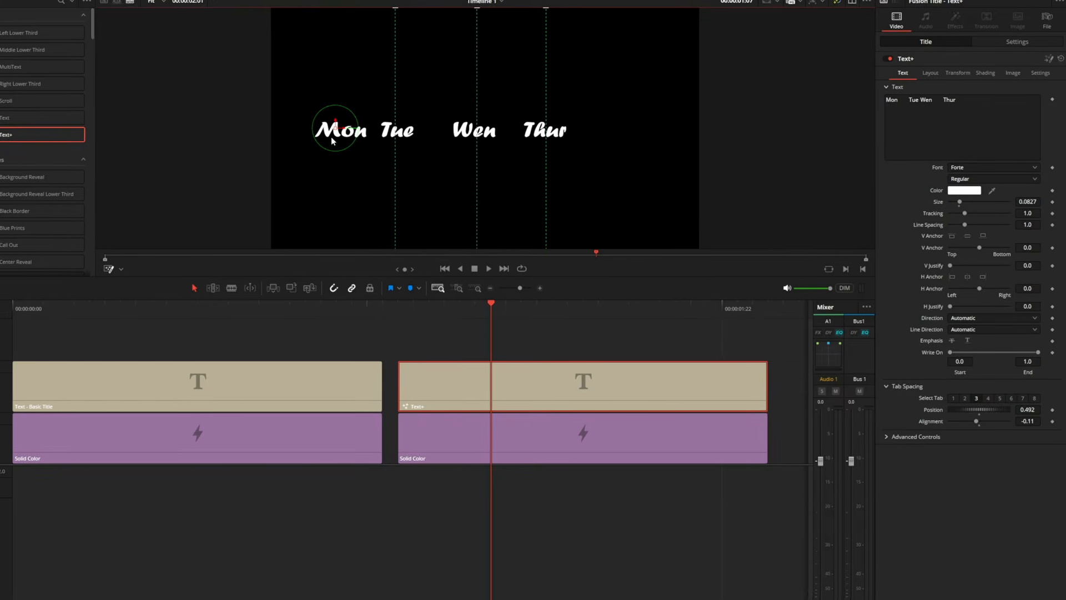
{"action": "left_click_drag", "start_coordinate": [351, 117], "coordinate": [224, 92]}
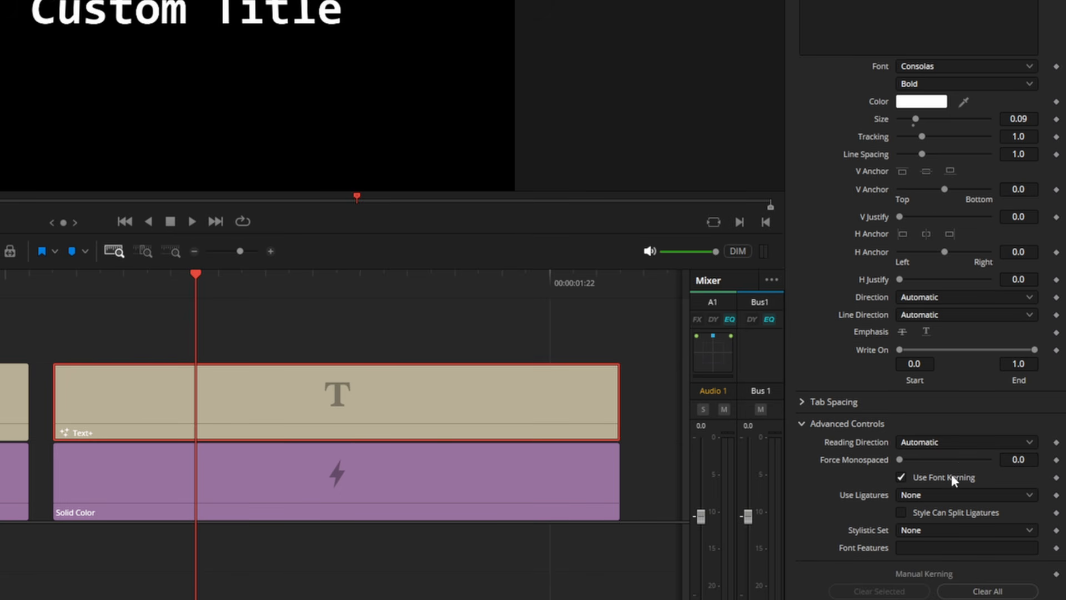
Step: Lay out the "Custom Title" text as a Circle with width 0.205 and set its X rotation to 33.9
{"action": "left_click", "coordinate": [976, 528]}
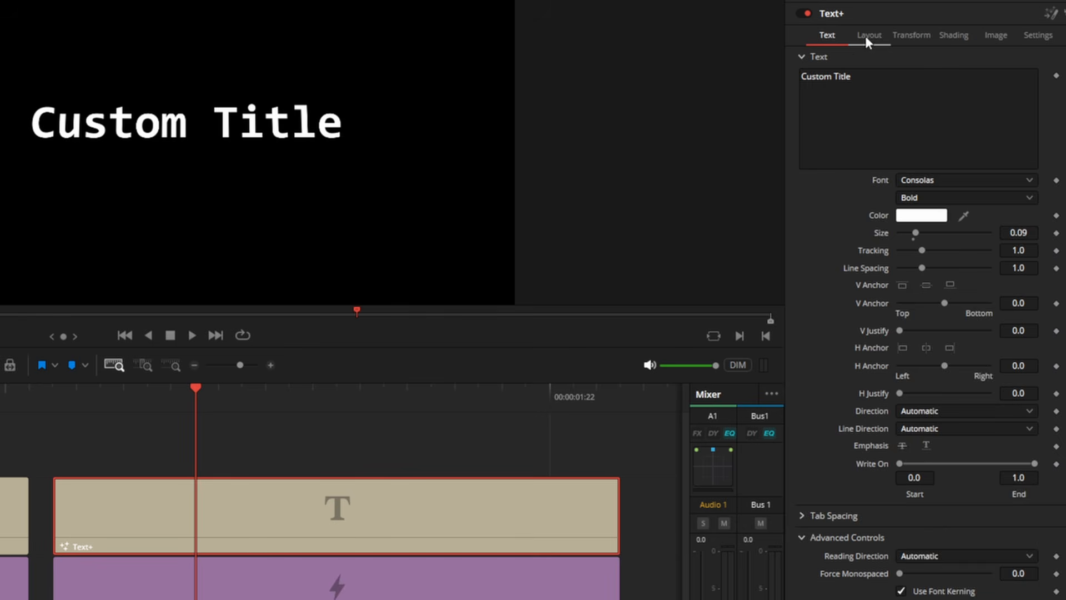
{"action": "left_click", "coordinate": [868, 34]}
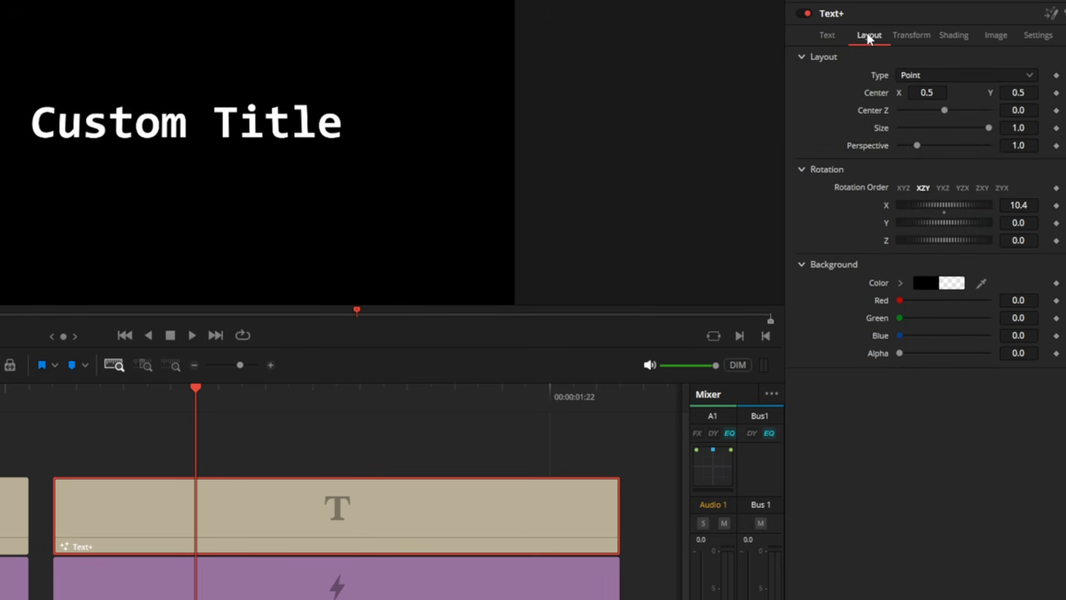
{"action": "left_click", "coordinate": [962, 79]}
{"action": "left_click", "coordinate": [915, 127]}
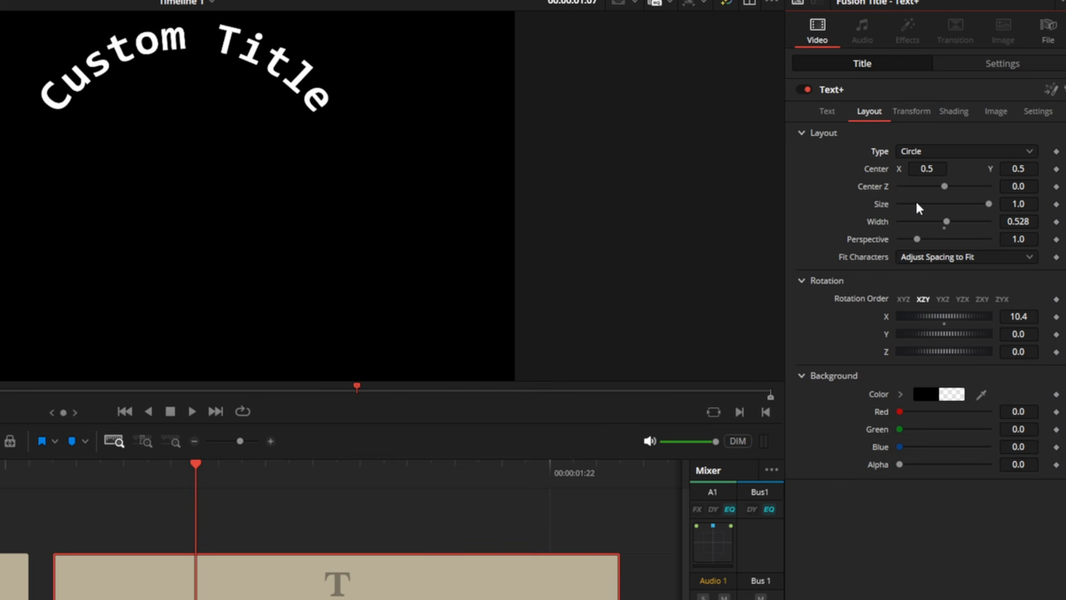
{"action": "left_click_drag", "start_coordinate": [946, 222], "coordinate": [913, 222]}
{"action": "left_click_drag", "start_coordinate": [920, 314], "coordinate": [929, 343]}
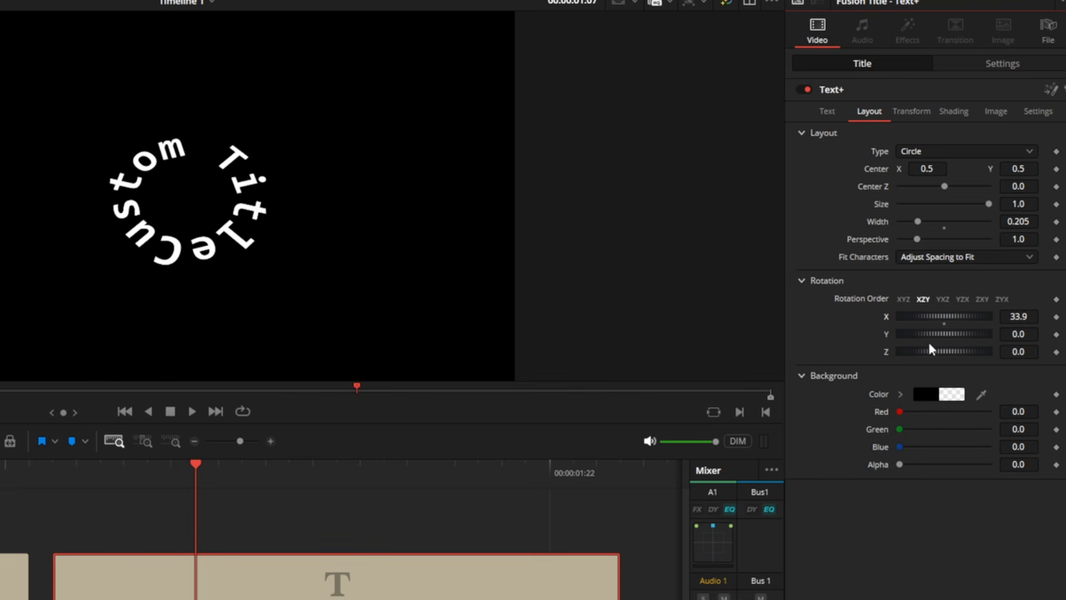
Step: Set the layout type of the "Custom Title" text back to Point
{"action": "left_click", "coordinate": [827, 111]}
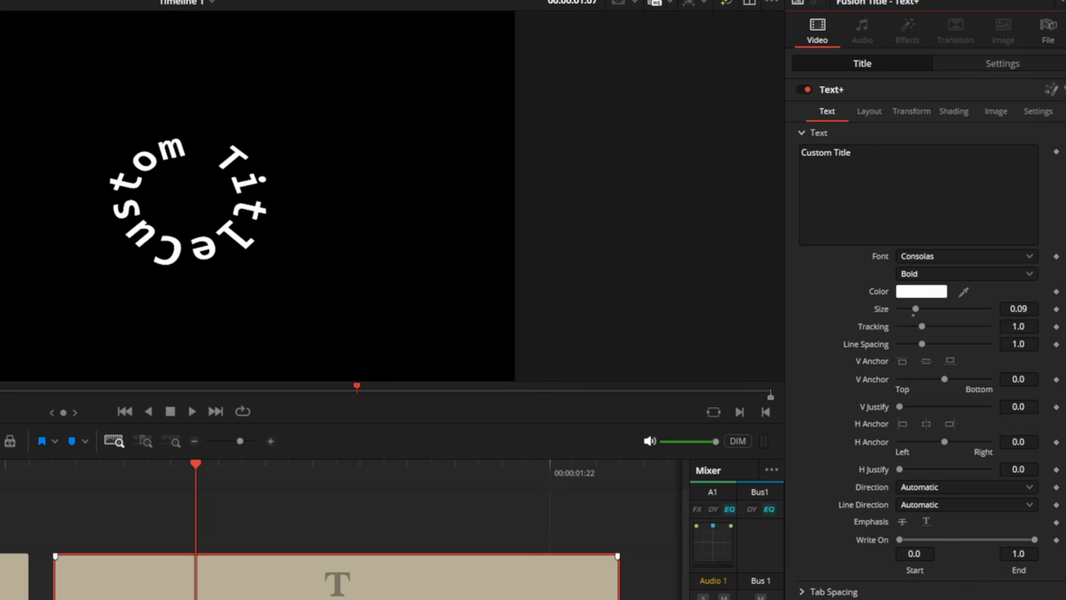
{"action": "left_click", "coordinate": [869, 111]}
{"action": "left_click", "coordinate": [927, 153]}
{"action": "left_click", "coordinate": [926, 172]}
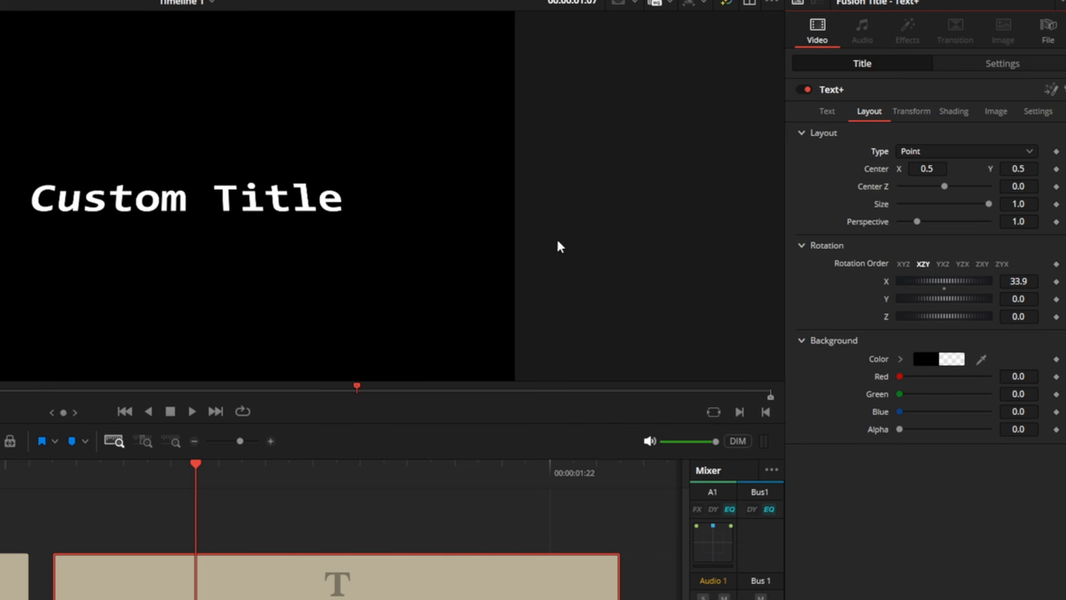